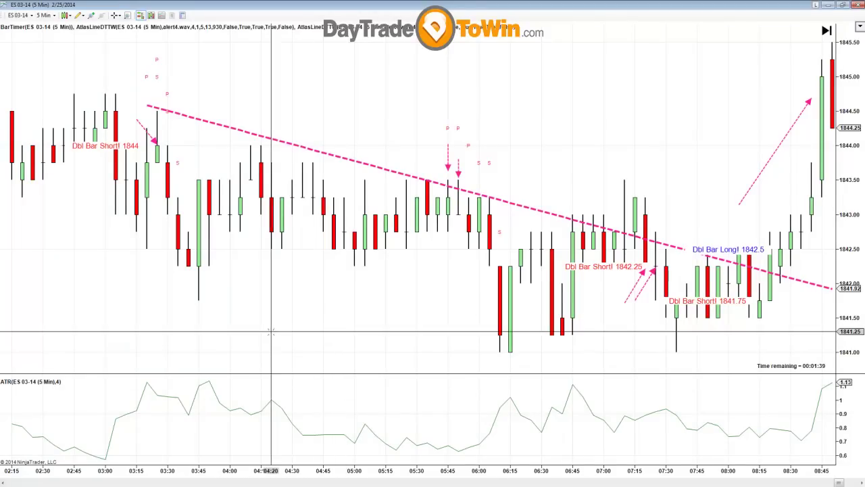
On the 2/24/2014 session, draw two upward arrow lines beneath the 09:50 and 09:55 bars.
scroll(335, 298, "up", 3)
scroll(351, 324, "up", 15)
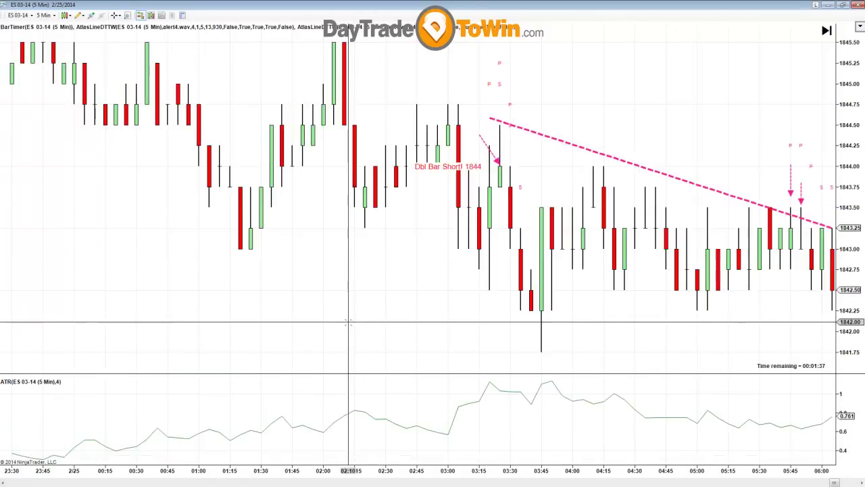
scroll(349, 323, "up", 20)
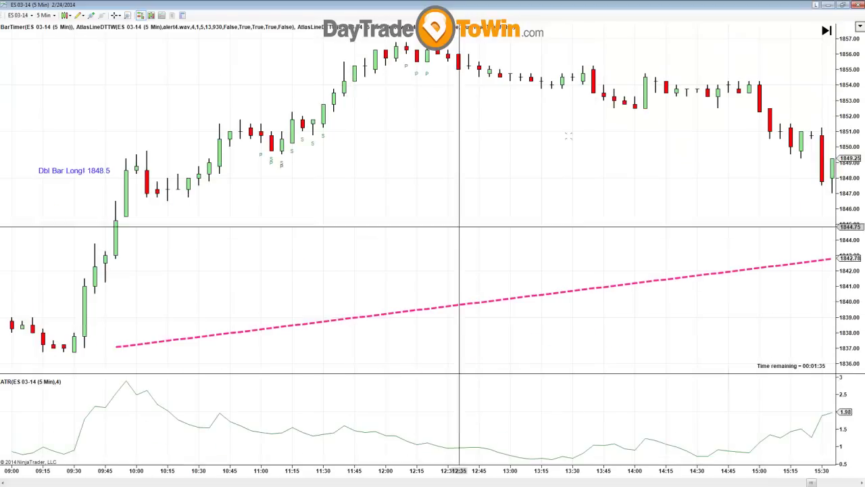
scroll(565, 164, "up", 1)
scroll(457, 245, "down", 4)
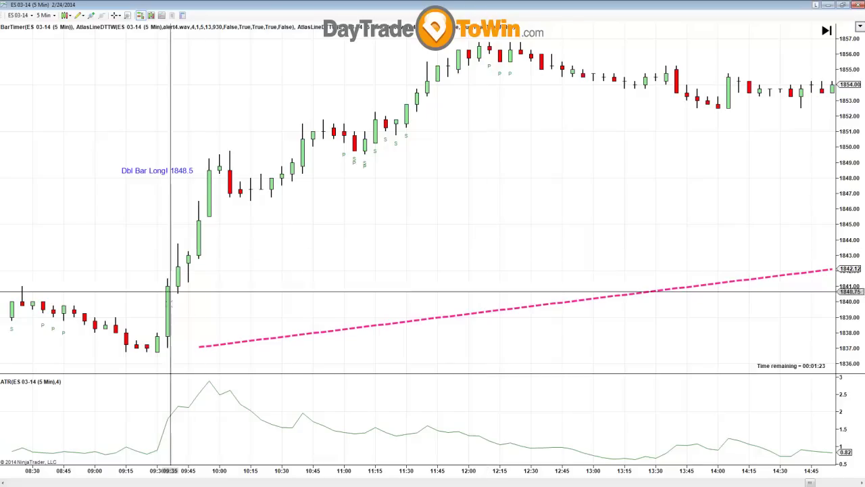
key("ctrl+F2")
left_click(202, 319)
left_click(200, 275)
key("ctrl+F2")
left_click(209, 301)
left_click(211, 229)
Move the "Dbl Bar Long! 1848.5" label away from the bars and draw an arrow line to the 09:55 entry bar.
left_click_drag(178, 173, 147, 187)
key("ctrl+F2")
left_click(146, 146)
left_click(208, 169)
Draw arrow lines pointing at the P and S signal bars near 11:10, 11:20 and 12:15.
left_click(344, 202)
left_click(363, 164)
left_click(417, 192)
left_click(408, 162)
left_click_drag(408, 162, 388, 140)
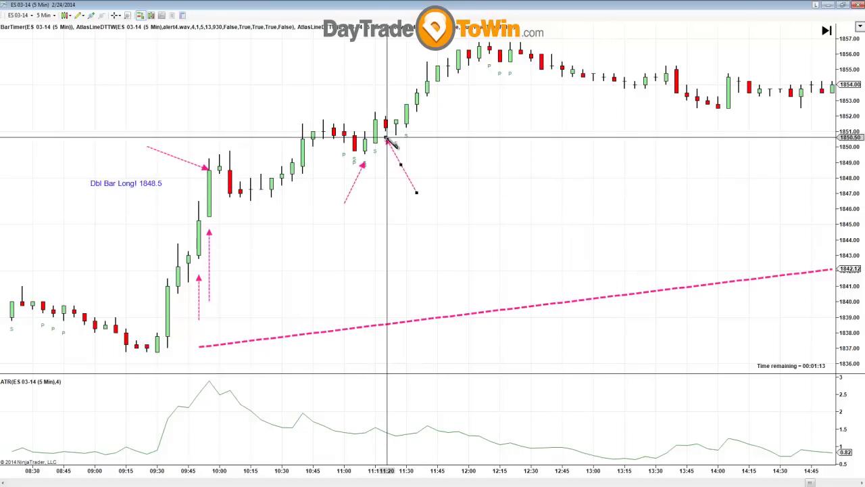
left_click(479, 113)
left_click(519, 74)
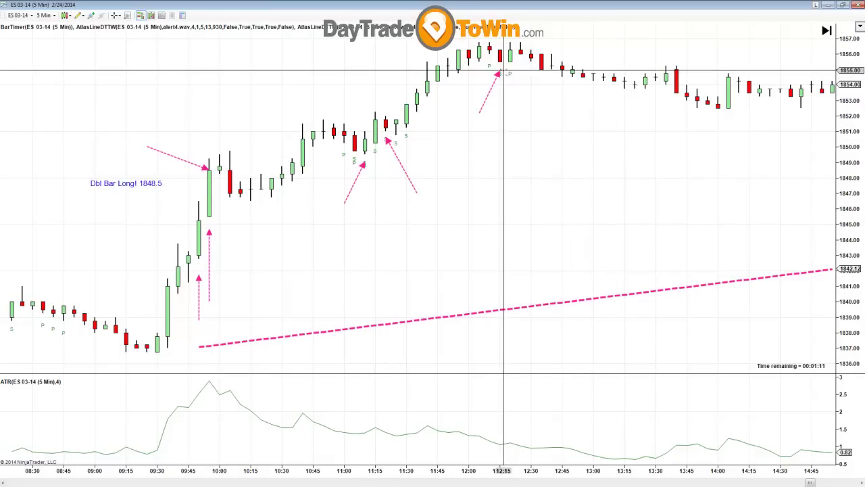
Draw a temporary arrow line from the 13:30 bar, swing its tip toward the 15:55 bar, and delete it.
left_click_drag(651, 267, 464, 275)
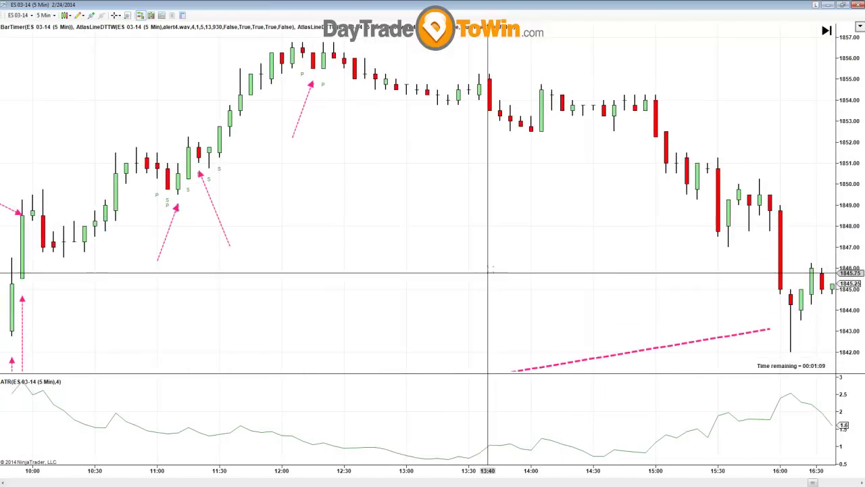
left_click_drag(505, 454, 574, 454)
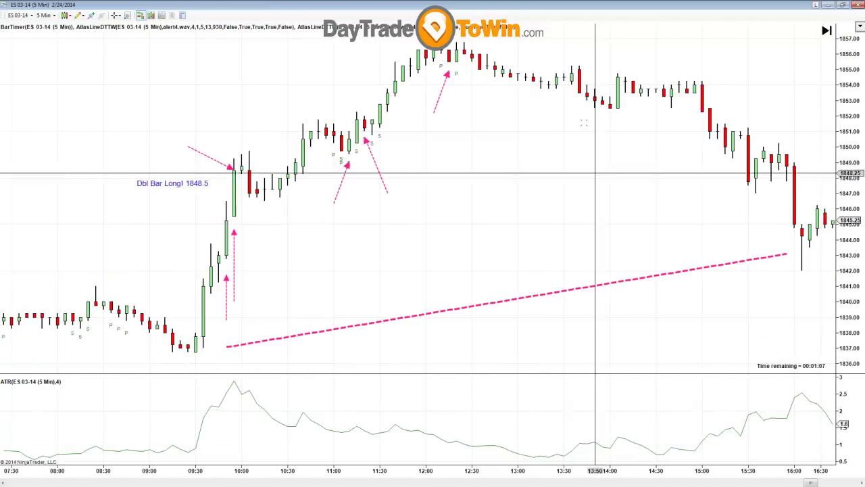
left_click(563, 81)
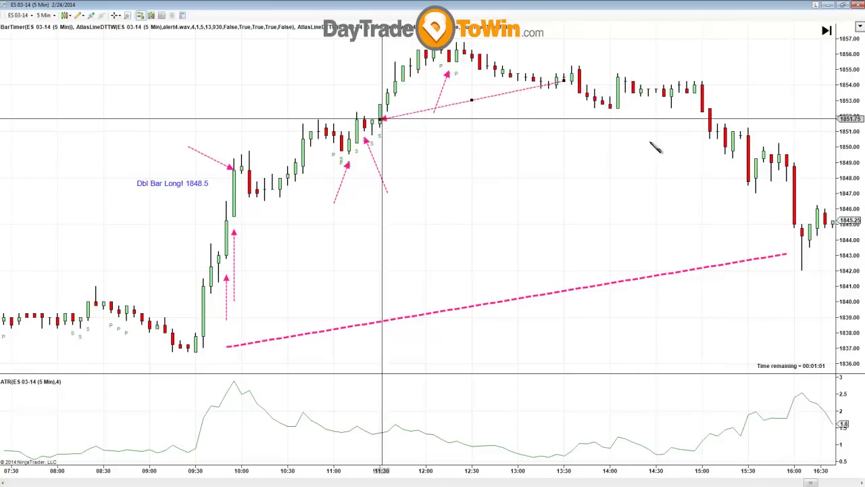
left_click_drag(778, 175, 504, 88)
left_click_drag(536, 50, 615, 41)
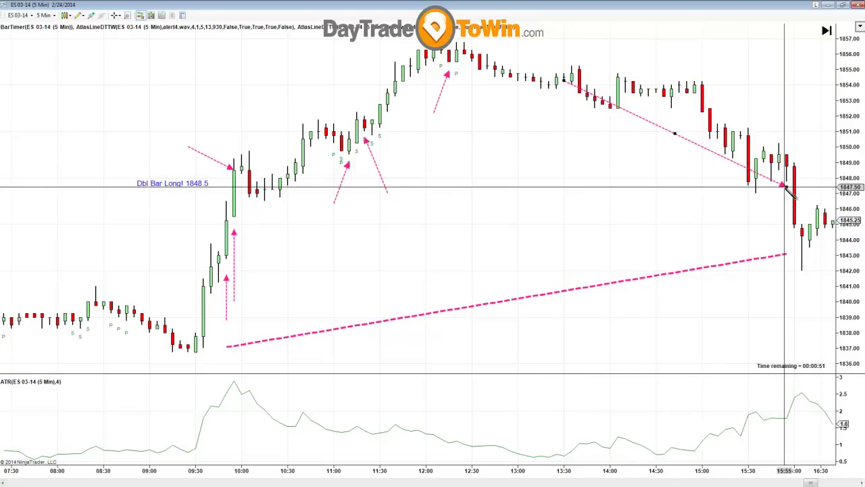
key("Delete")
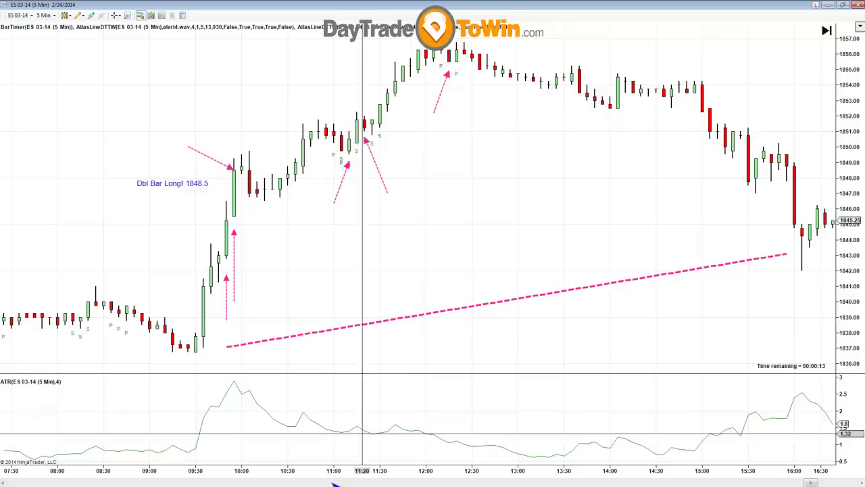
Delete the rising AtlasLine indicator and remove all remaining drawing objects from the chart.
left_click(445, 311)
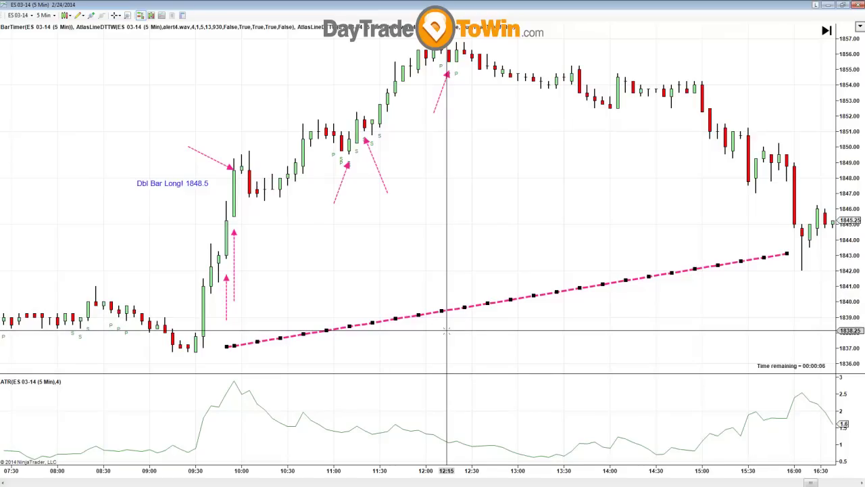
key("Delete")
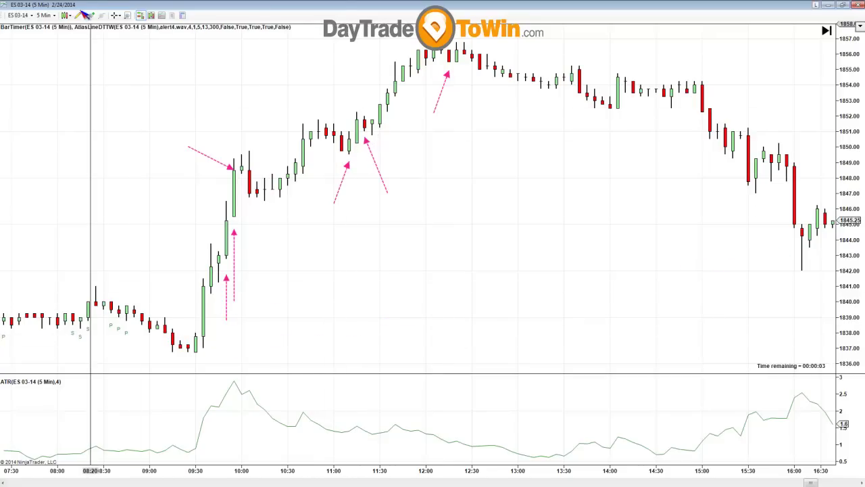
left_click(80, 15)
left_click(132, 274)
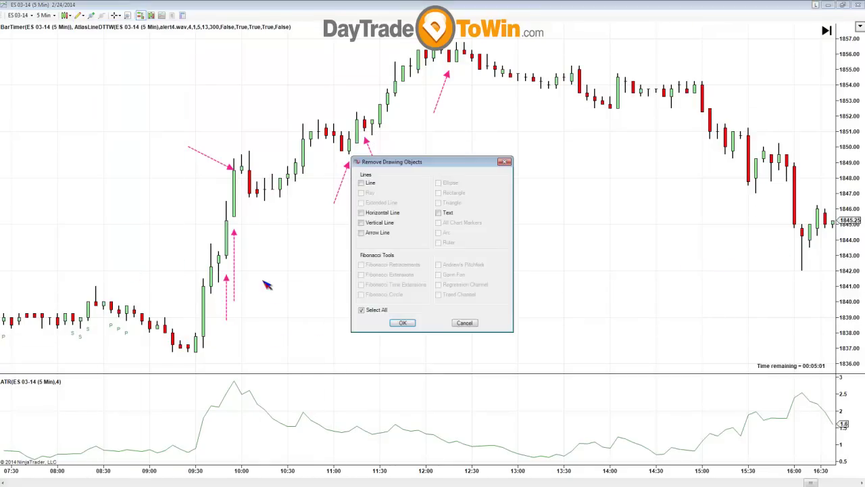
left_click(403, 323)
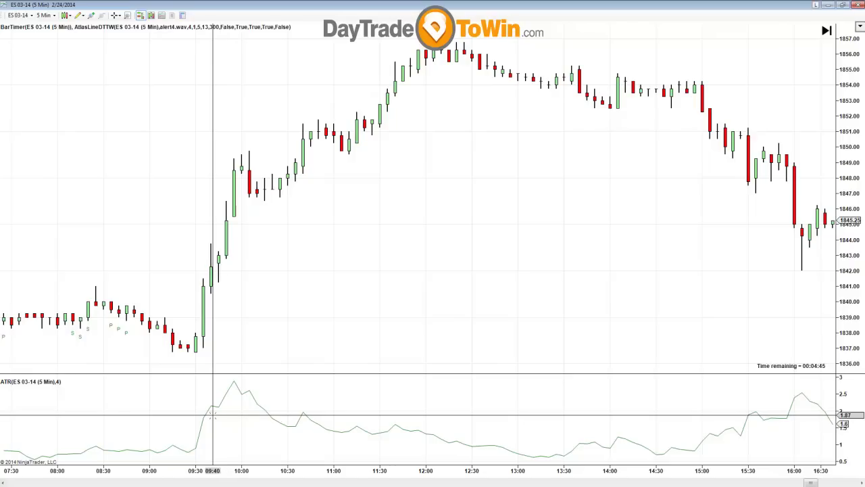
Examine the ABCMethodDTTW indicator's settings in the Indicators dialog without adding it to the chart.
right_click(229, 117)
left_click(251, 156)
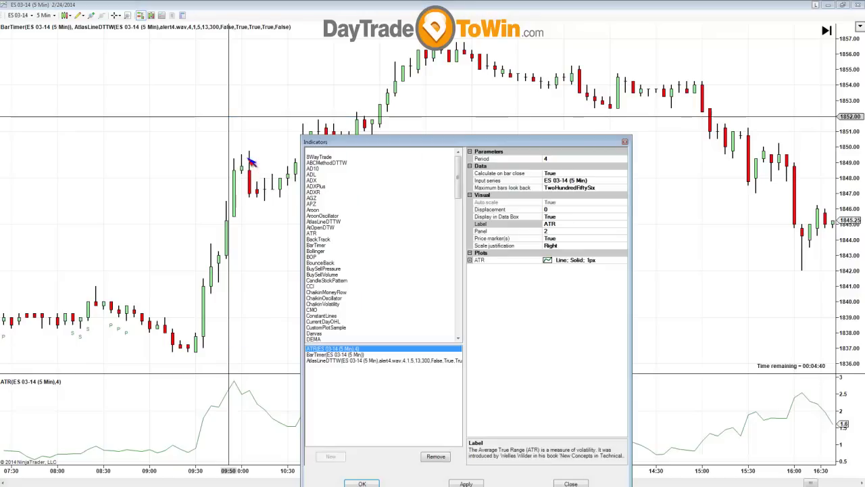
left_click(331, 164)
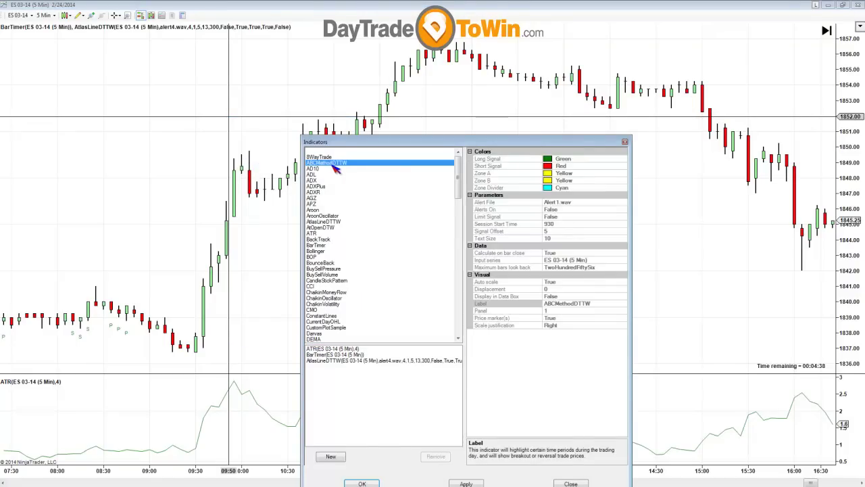
left_click_drag(482, 135, 300, 65)
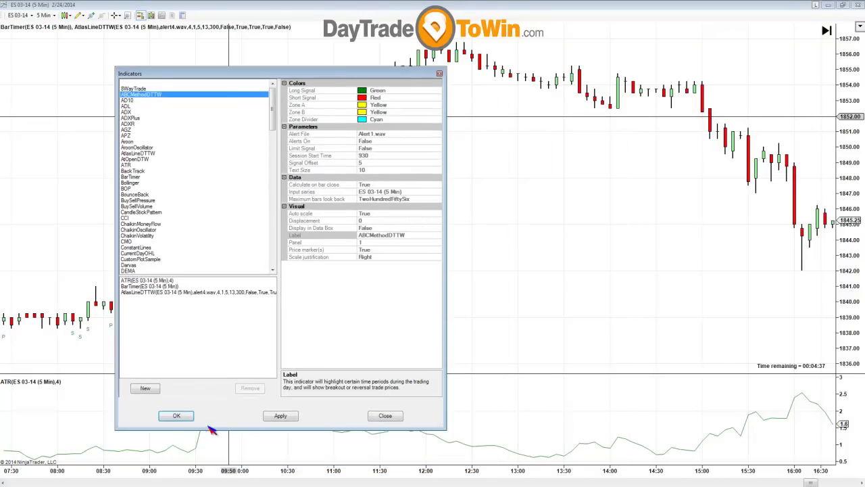
left_click(385, 412)
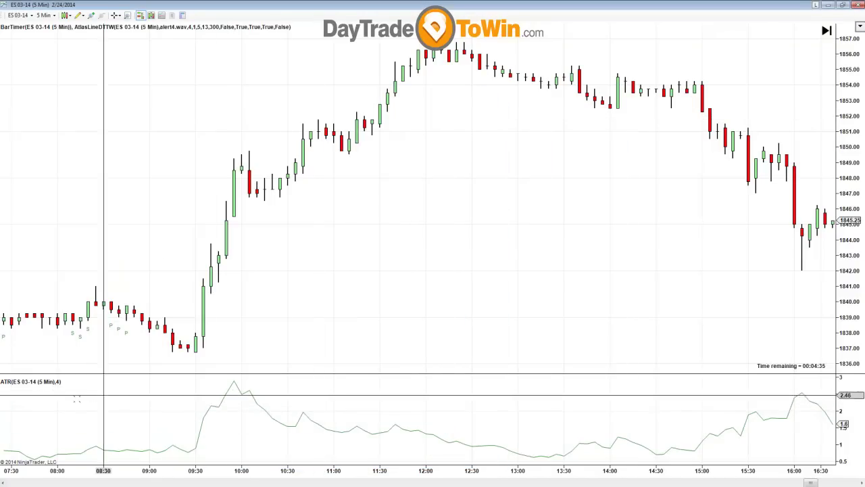
Place vertical divider lines on the chart at 09:30, 12:00 and 14:30.
middle_click(200, 333)
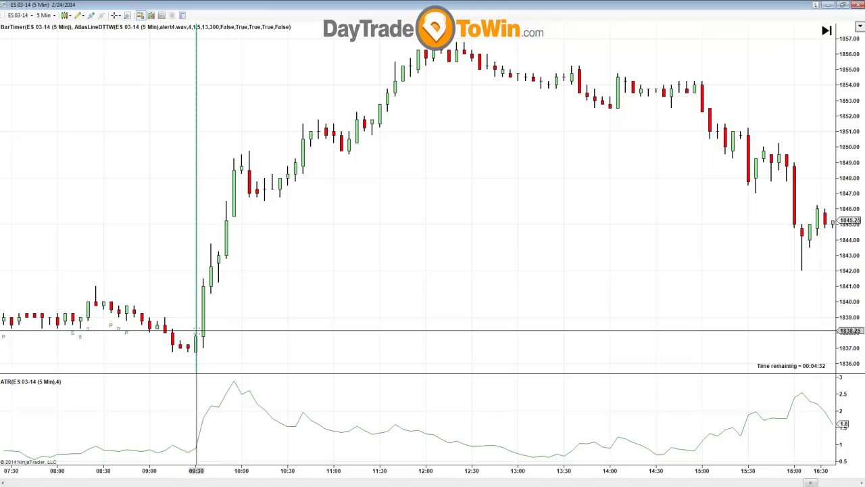
left_click(472, 228)
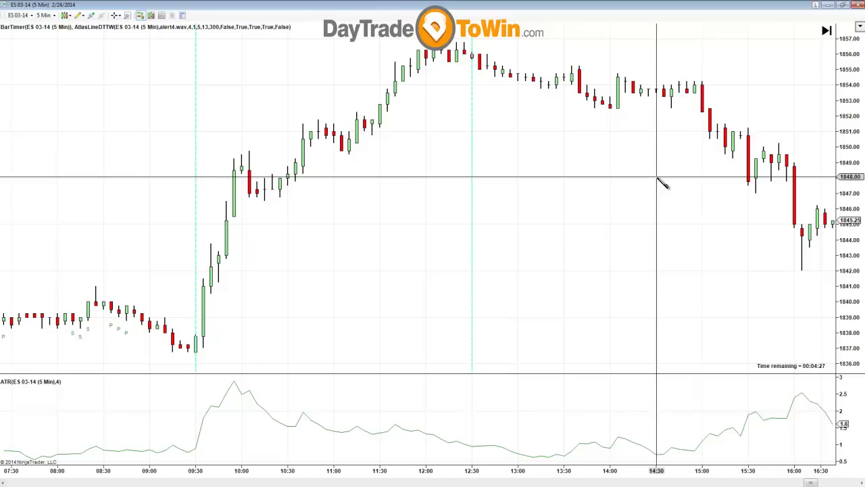
left_click(426, 240)
left_click_drag(472, 240, 660, 214)
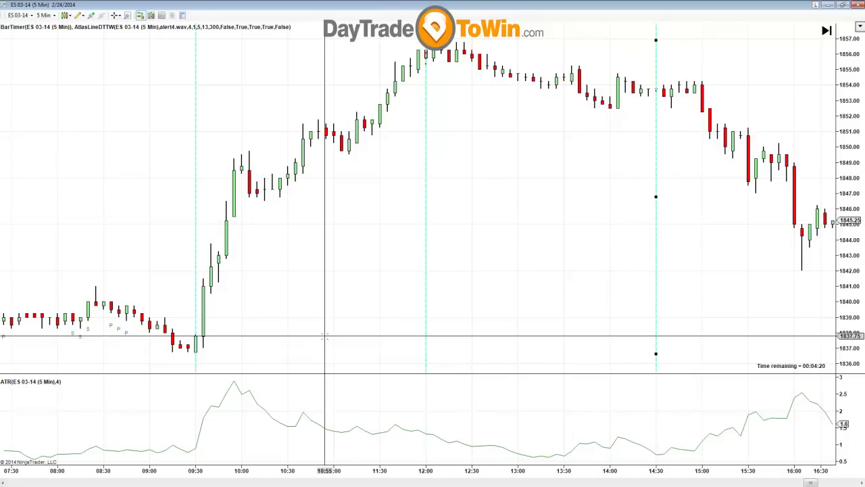
Label the three zones separated by the vertical lines with the texts A, B and C.
left_click(318, 284)
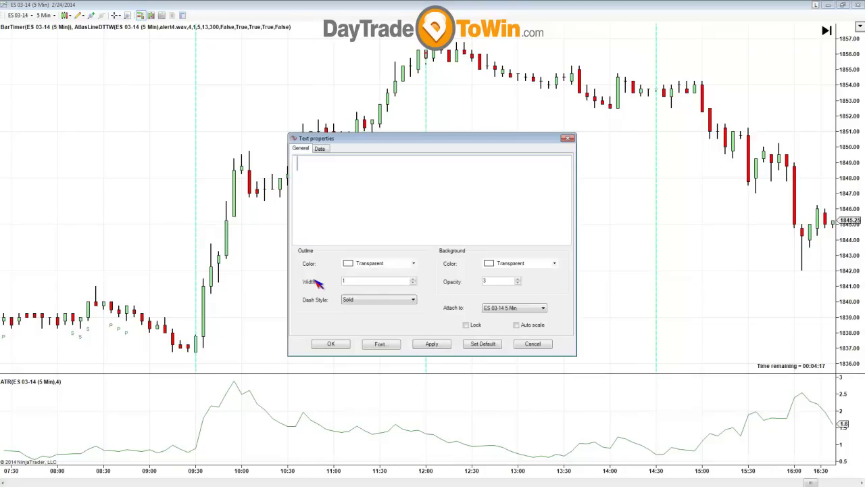
left_click(332, 344)
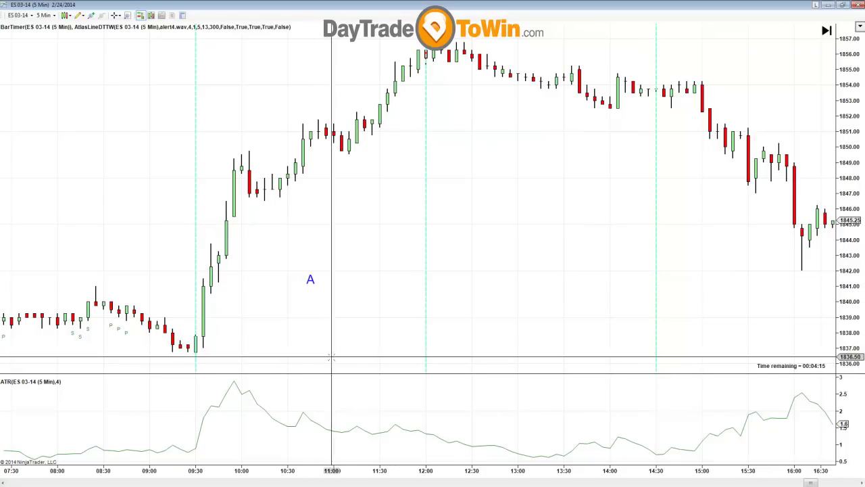
left_click(527, 217)
type("B")
left_click(327, 345)
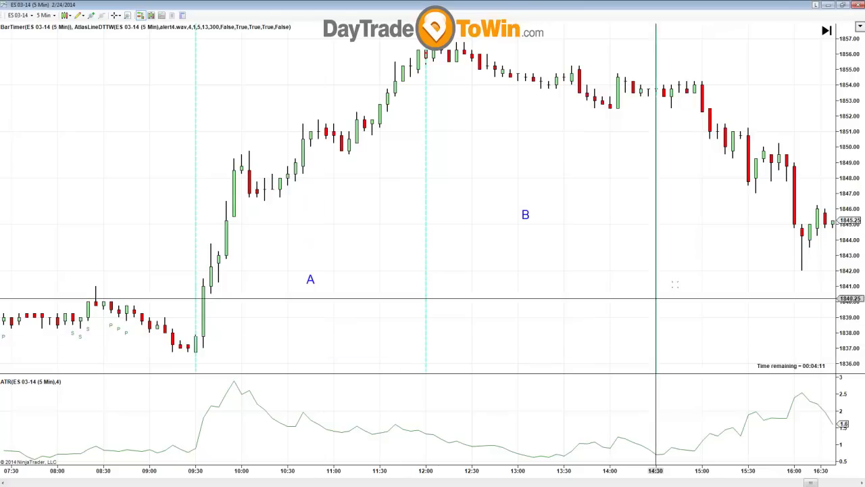
left_click(753, 252)
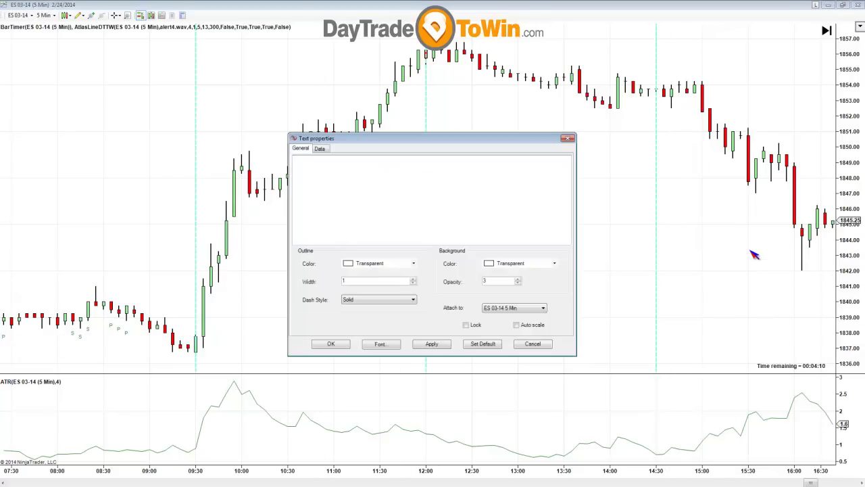
type("C")
left_click(331, 344)
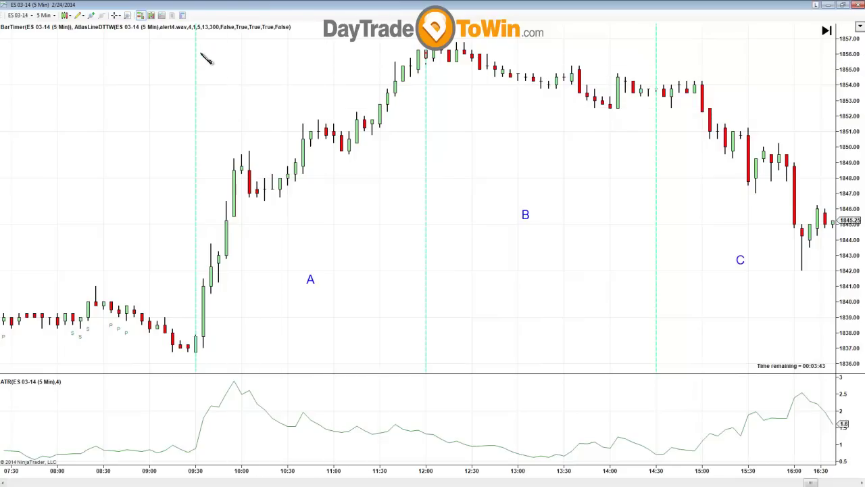
Shade zone A with a rectangle from 09:30 to 12:00 spanning the zone's high and low prices.
mouse_move(203, 49)
left_mouse_down()
mouse_move(296, 181)
mouse_move(374, 336)
mouse_move(425, 356)
left_mouse_up()
left_click_drag(200, 355, 195, 354)
left_click(527, 282)
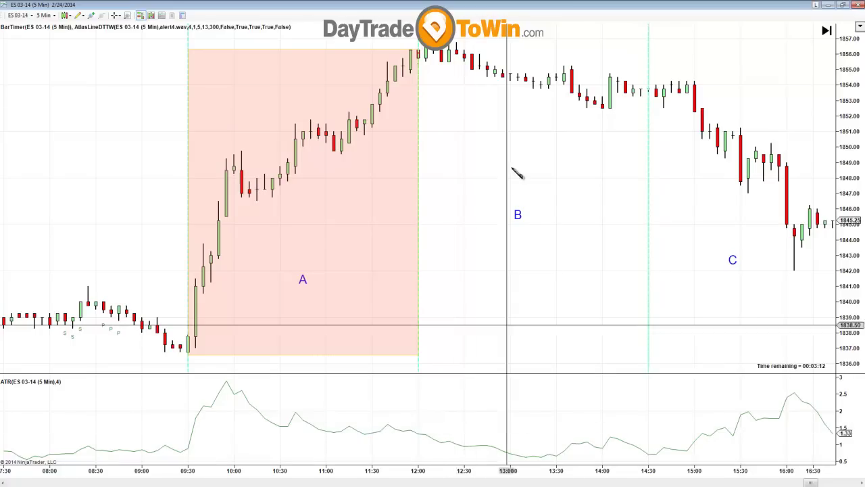
Draw five arrow lines pointing down at the ATR curve between about 12:15 and 13:35.
left_click(441, 438)
left_click(457, 416)
left_click(472, 451)
left_click(488, 418)
left_click_drag(534, 420, 564, 449)
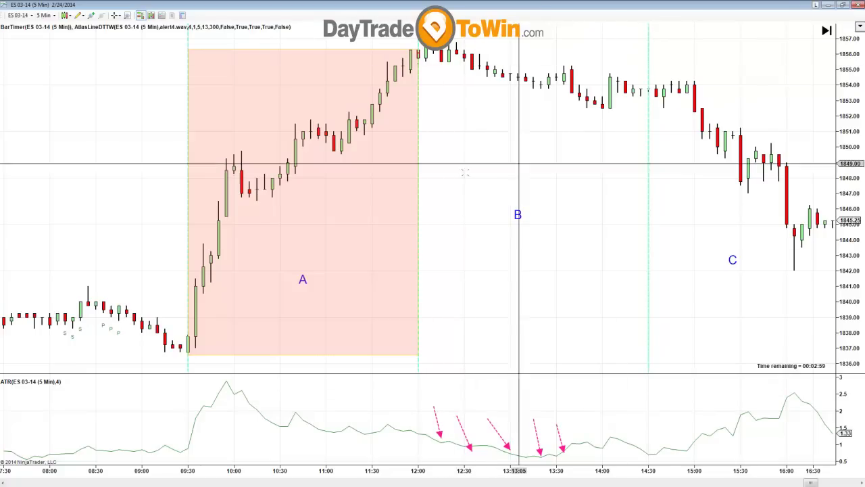
Draw arrow lines pointing at the upper and lower edges of the zone A rectangle.
left_click_drag(850, 145, 850, 176)
left_click(479, 41)
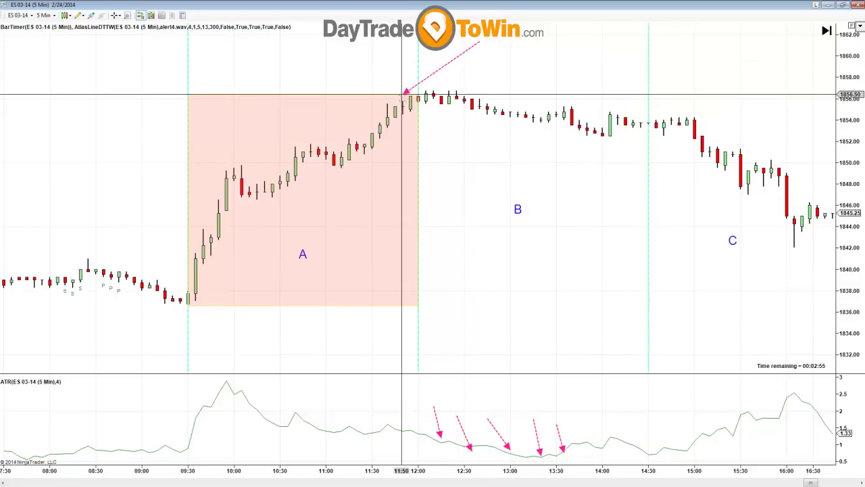
left_click_drag(441, 356, 397, 306)
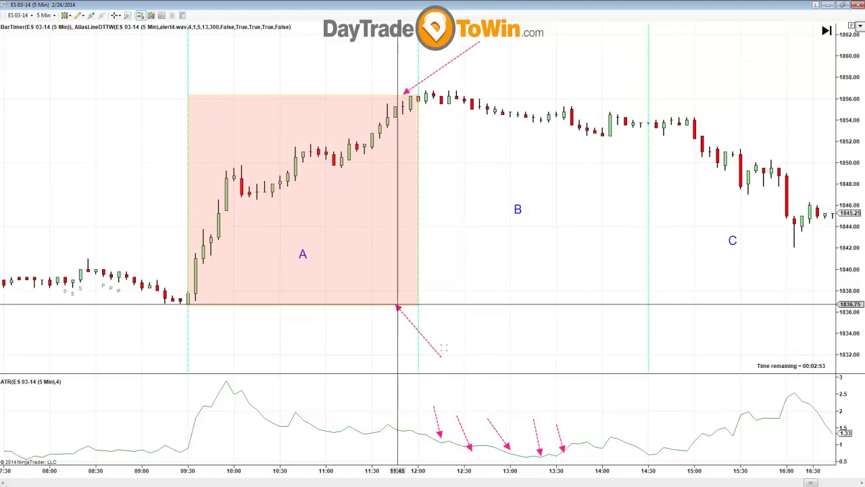
left_click(506, 398)
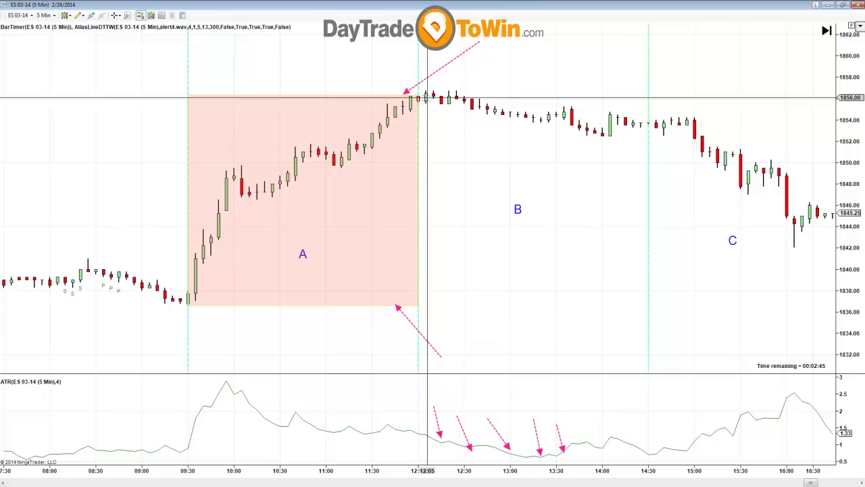
Extend zone A's high and low across zone B with two horizontal lines from 12:00 to 14:30.
left_click_drag(403, 93, 649, 95)
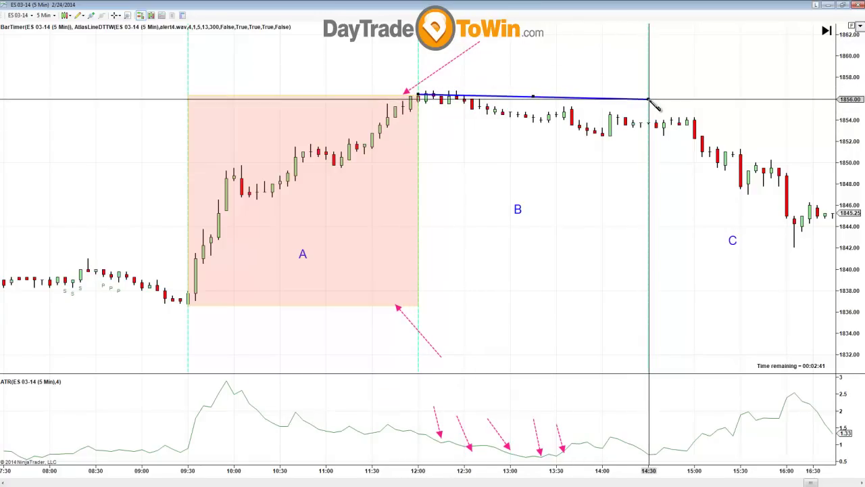
left_click_drag(419, 306, 648, 308)
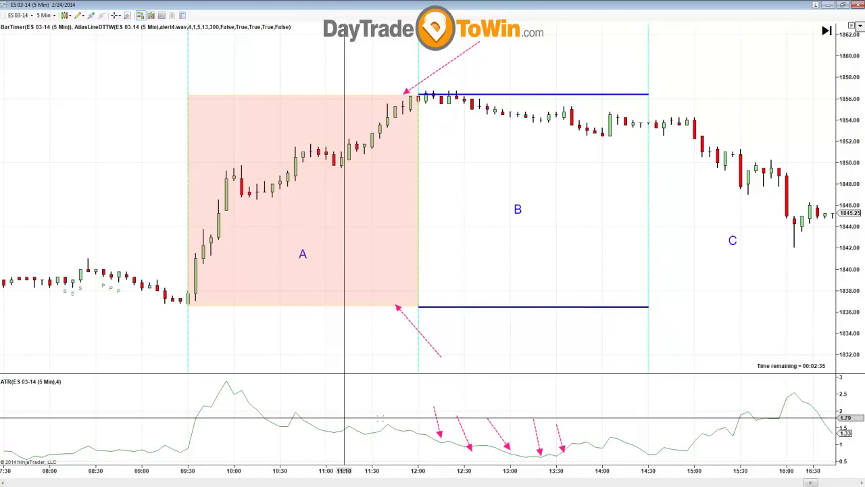
left_click_drag(501, 288, 749, 249)
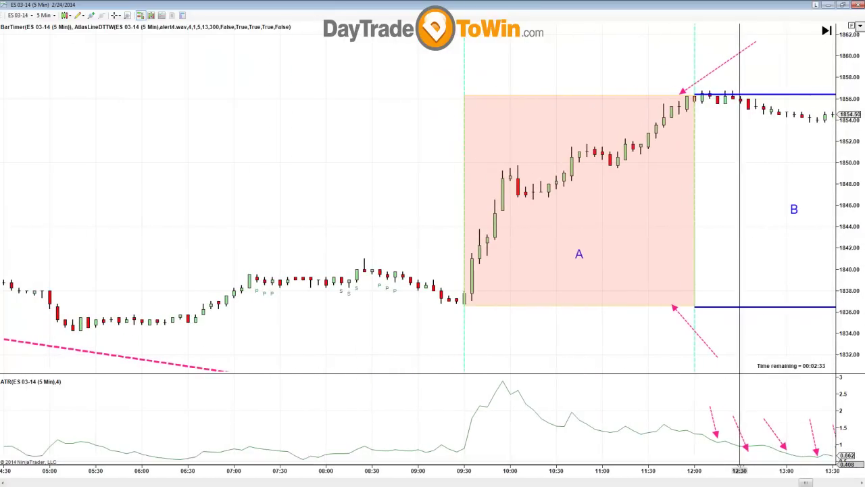
left_click_drag(735, 471, 459, 471)
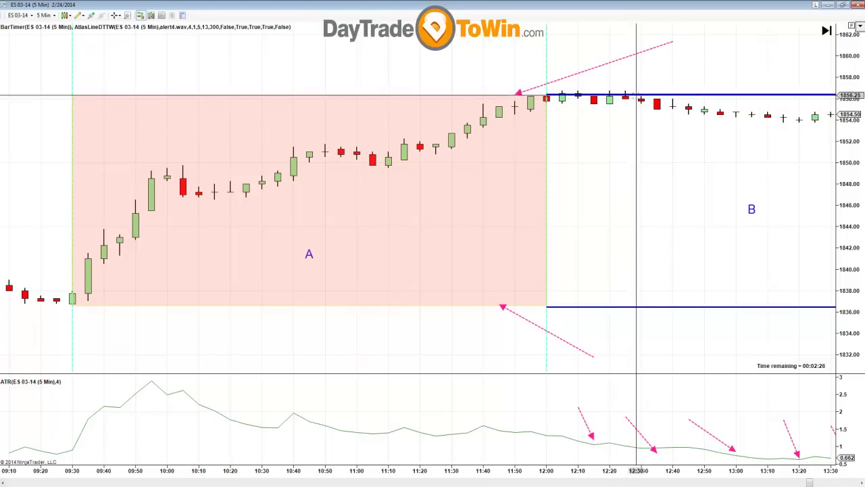
Draw three upward arrow lines above the upper horizontal line between about 12:25 and 12:50, and delete the arrow pointing at zone A's high.
left_click_drag(627, 96, 704, 41)
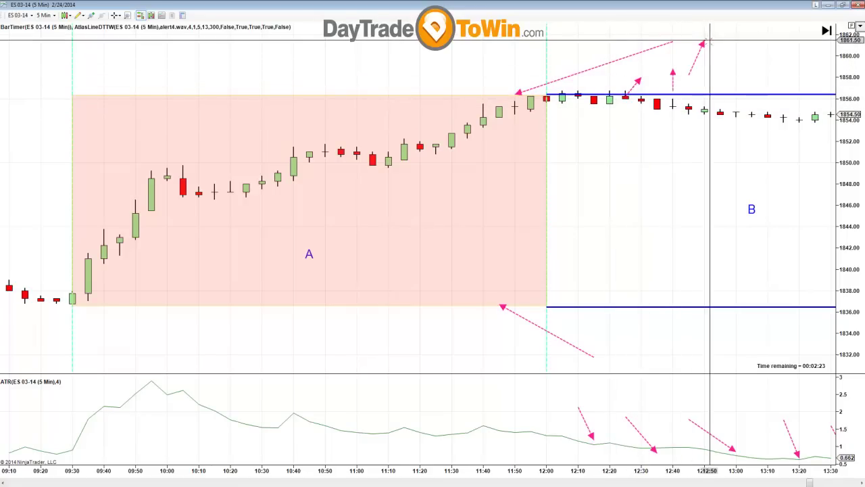
left_click(591, 67)
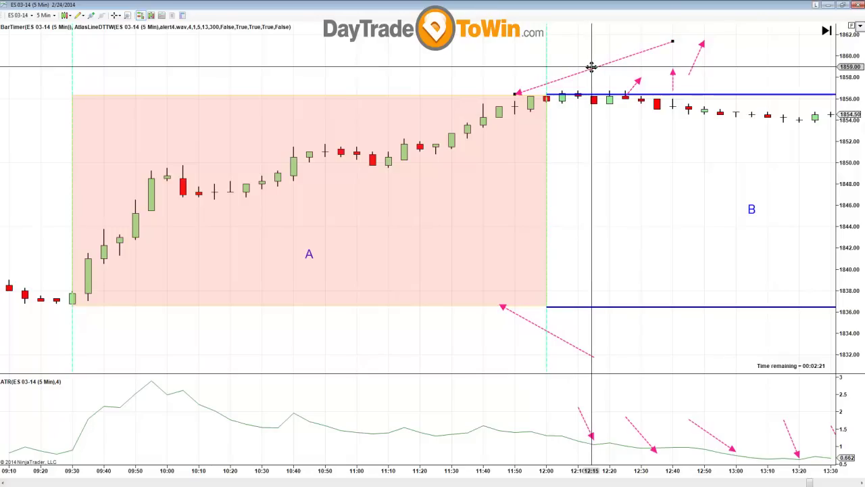
key("Delete")
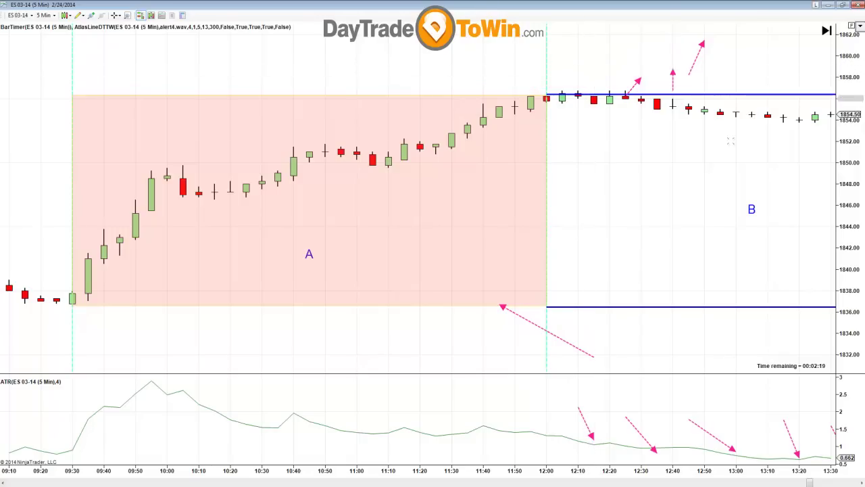
Draw two arrow lines in opposite directions across the 12:00 boundary between zones A and B, at about 1842 to 1844.
left_click_drag(505, 470, 579, 440)
scroll(578, 441, "down", 1)
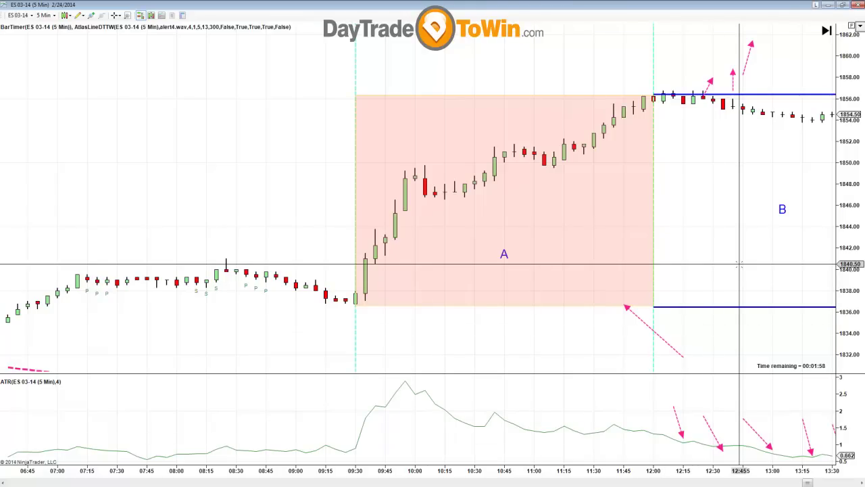
left_click_drag(740, 263, 606, 283)
scroll(607, 288, "up", 3)
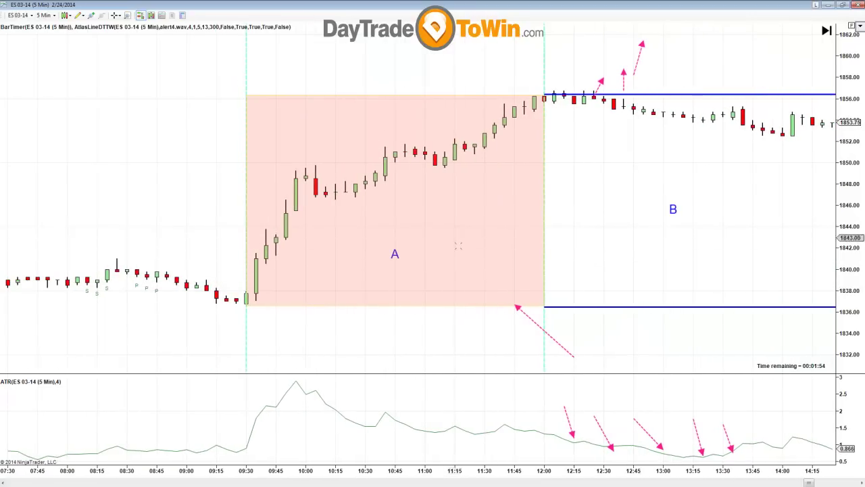
key("ctrl+F2")
left_click(495, 241)
left_click(603, 255)
left_click(593, 233)
Draw two opposing arrow lines and a short horizontal line across the 14:30 boundary at about 1844.
left_click_drag(792, 246, 712, 258)
key("ctrl+F2")
left_click(733, 227)
left_click(793, 230)
left_click(792, 222)
left_click(703, 222)
key("ctrl+F2")
left_click(803, 219)
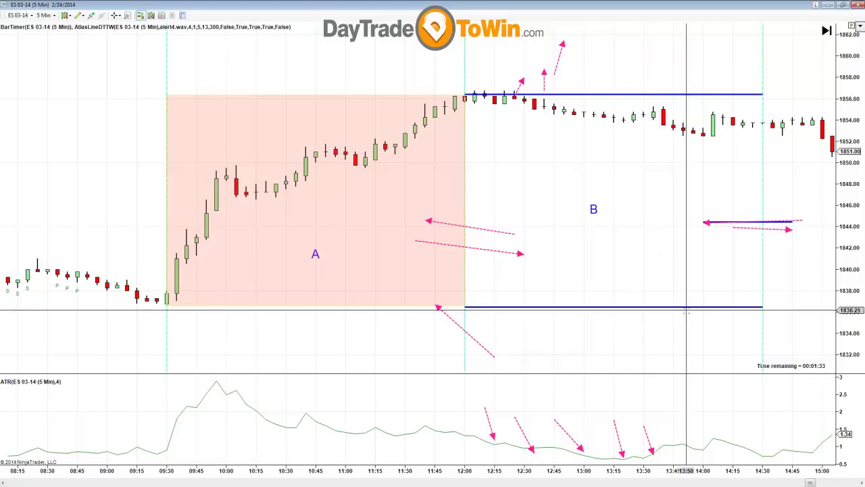
Move zone B's upper horizontal line to 1856.75 and draw a line at its low of 1852.50 from 12:00 to 14:30.
left_click_drag(627, 93, 628, 88)
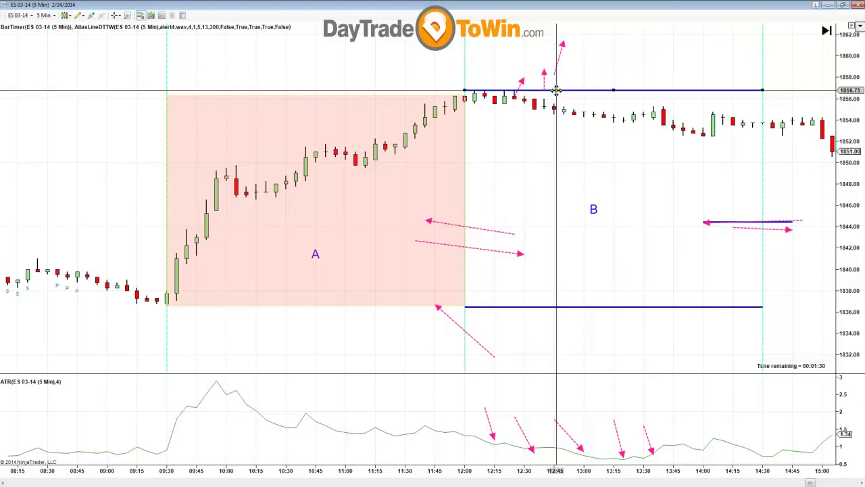
key("F2")
left_click(466, 136)
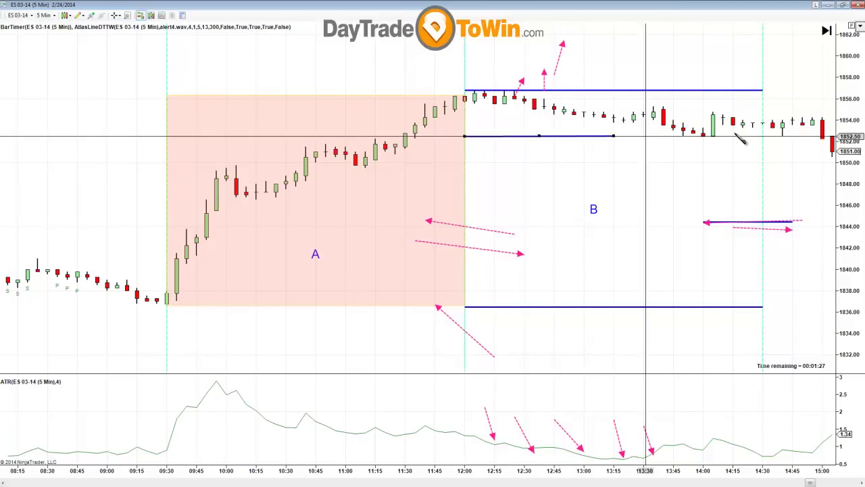
left_click(767, 137)
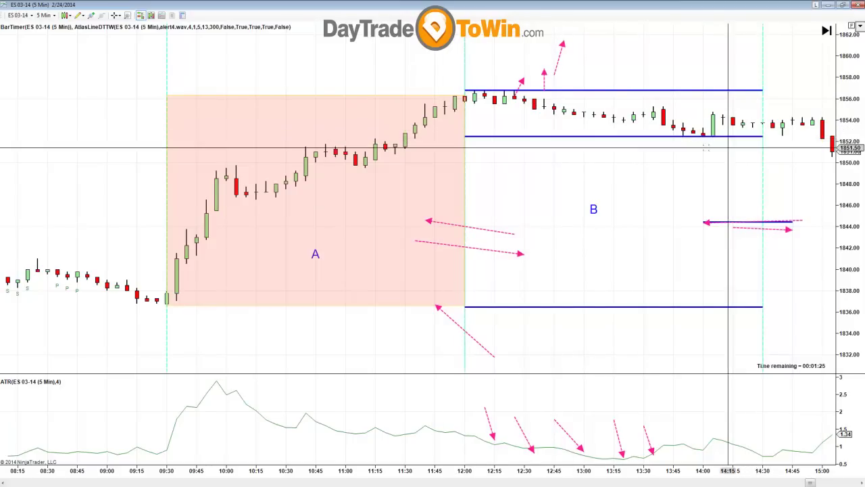
Move the B label between the two zone B lines and shade that range with a rectangle from 12:00 to 14:30.
left_click_drag(594, 209, 525, 125)
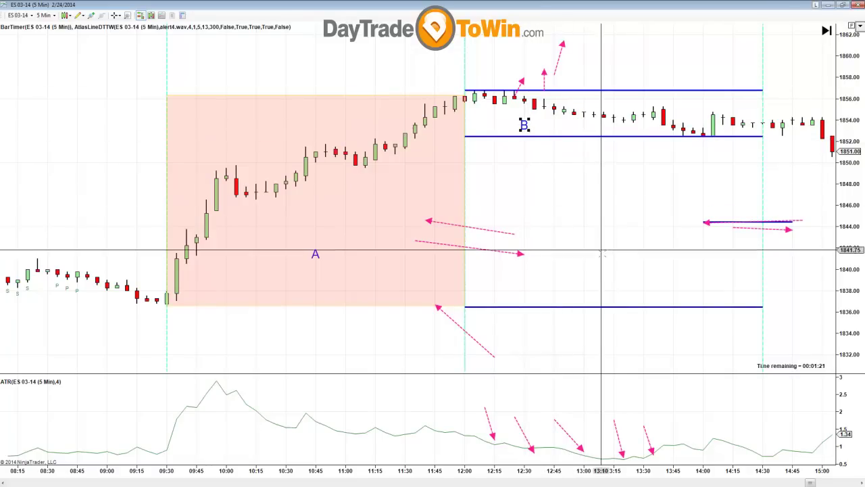
key("F2")
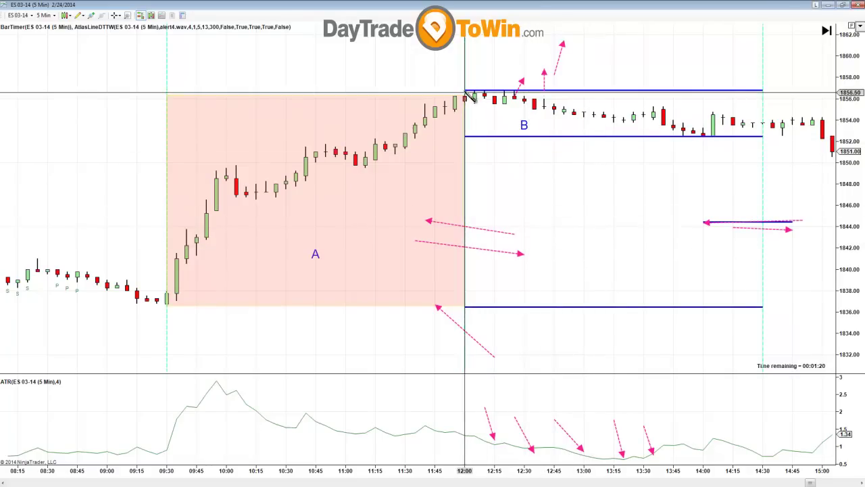
left_click(468, 92)
left_click(763, 137)
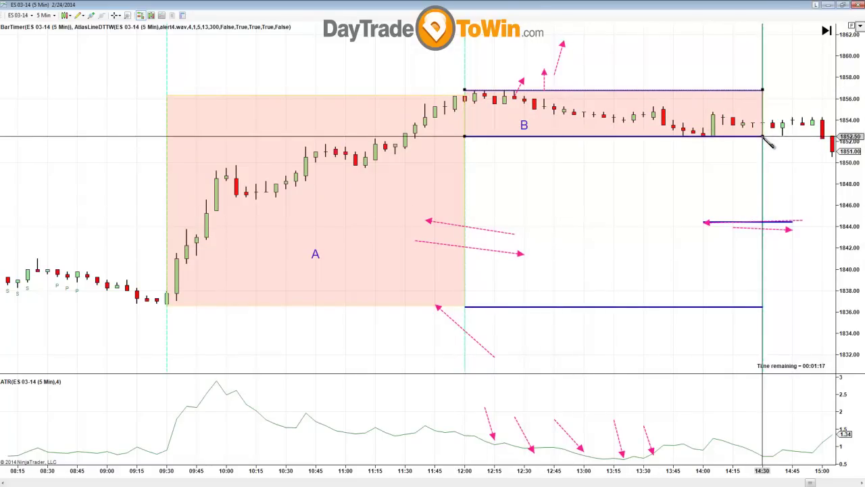
Draw two arrow lines upward from zone B's high and two downward from its low between about 14:00 and 14:20.
scroll(672, 265, "up", 5)
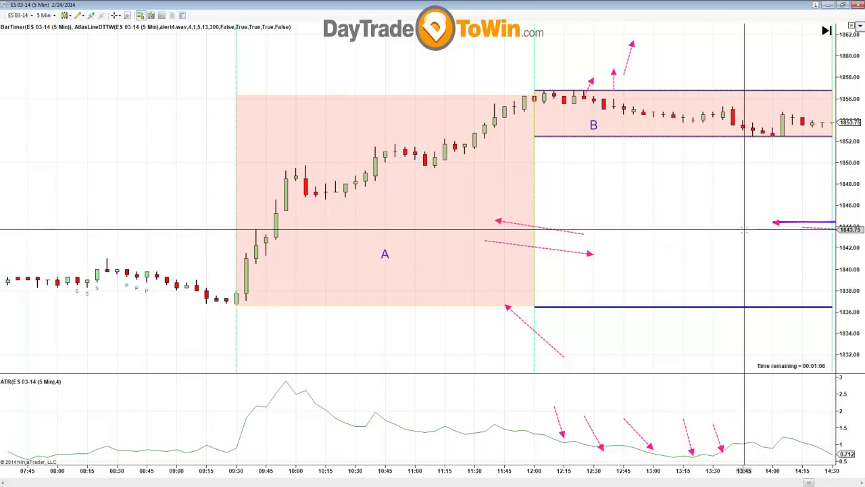
left_click(774, 89)
left_click(791, 66)
left_click(793, 88)
left_click(812, 55)
left_click(773, 136)
left_click(792, 169)
left_click(812, 164)
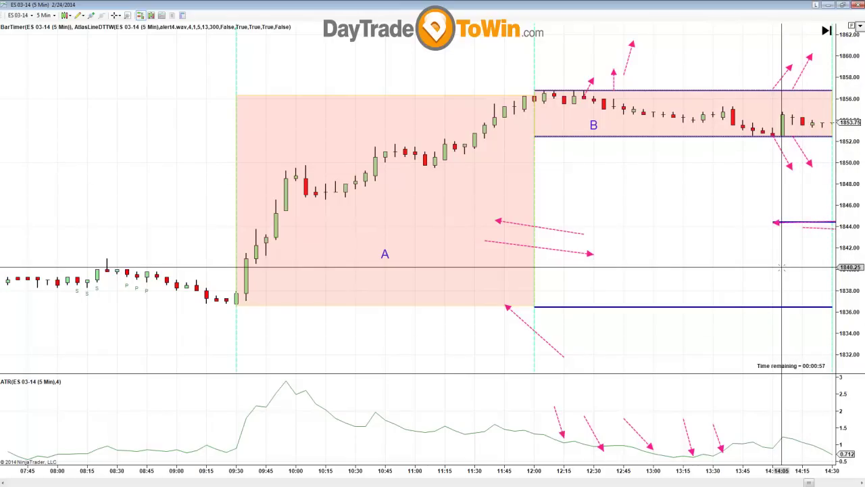
Delete the line and arrows across the 14:30 boundary near 1844, and extend zone B's low horizontally from 14:30 to about 15:15.
left_click(809, 222)
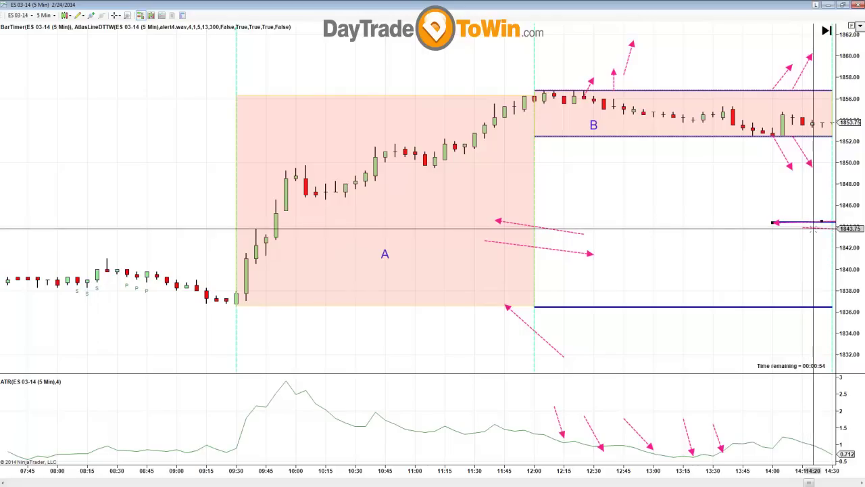
key("Delete")
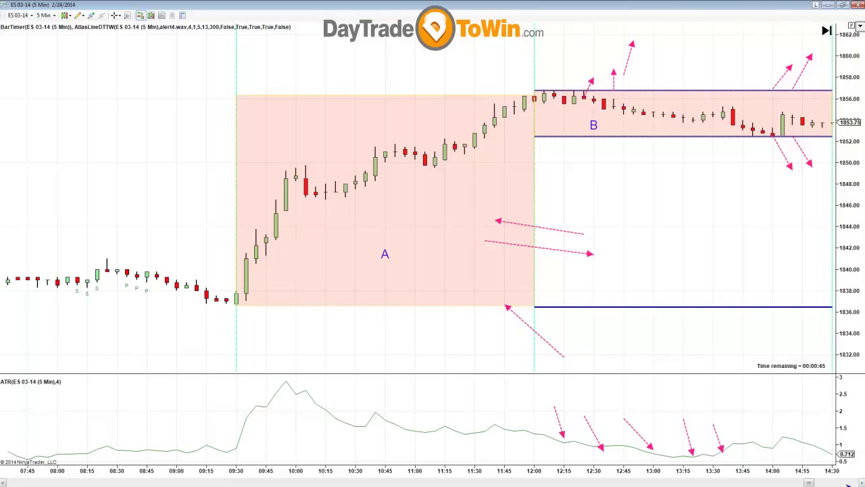
left_click(861, 483)
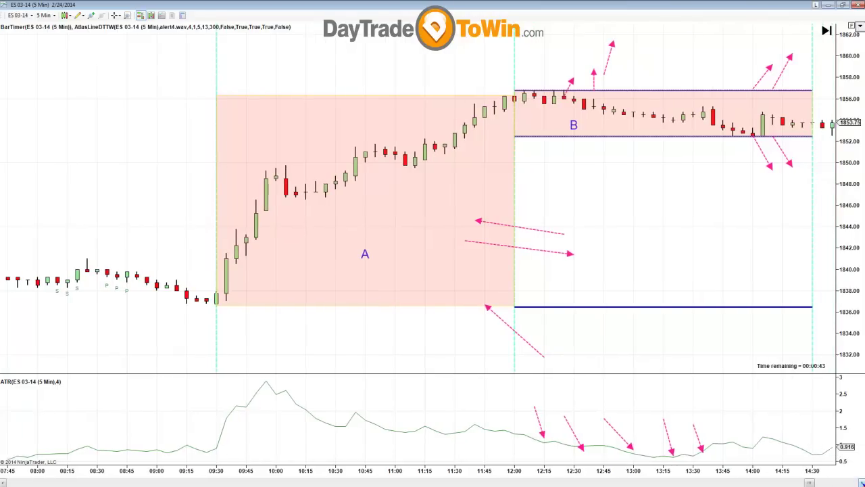
scroll(861, 482, "right", 3)
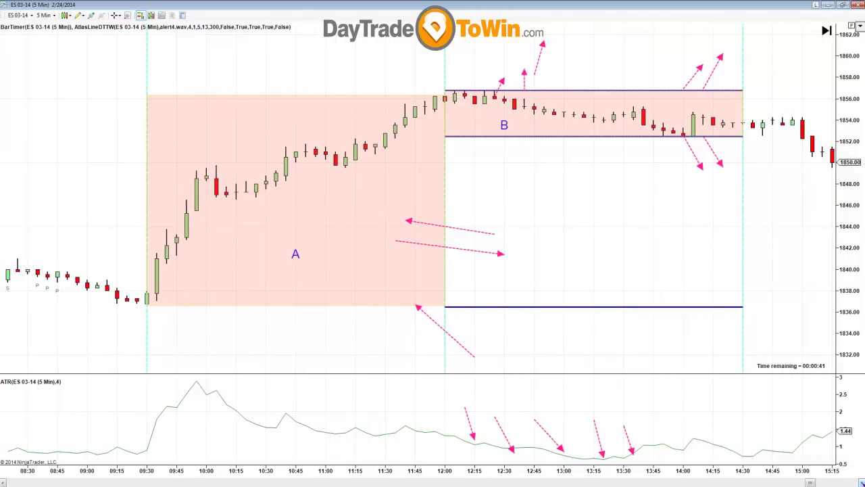
left_click(743, 136)
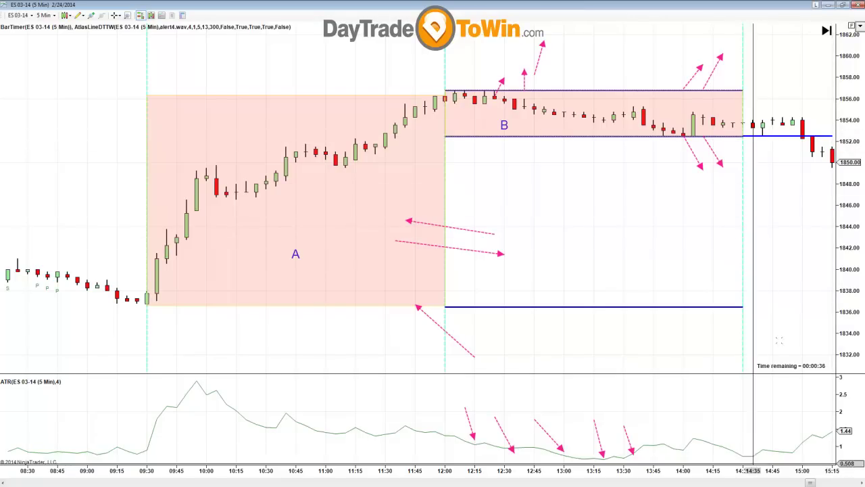
Draw two arrow lines pointing at the candles that break below the extended zone B low at about 15:00 and 15:05.
left_click(784, 166)
left_click(802, 142)
left_click(792, 162)
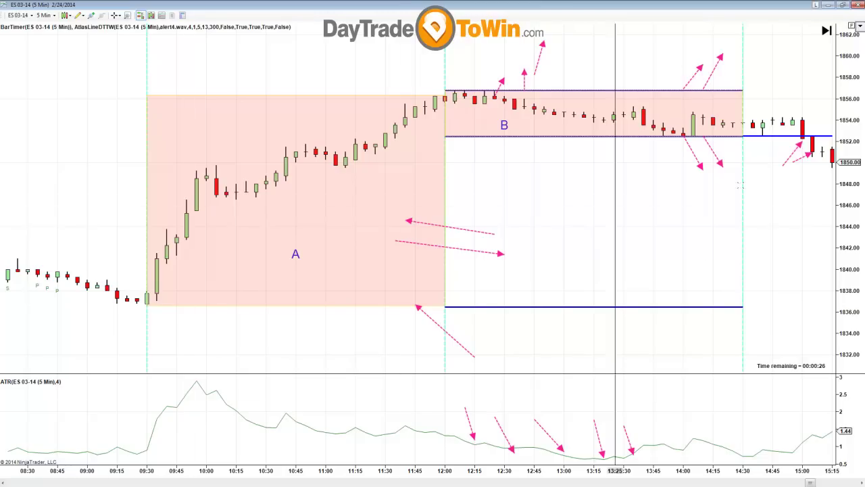
Delete zone B's shaded rectangle, the lines along its high and low, and the downward arrows beneath it.
left_click_drag(854, 237, 854, 226)
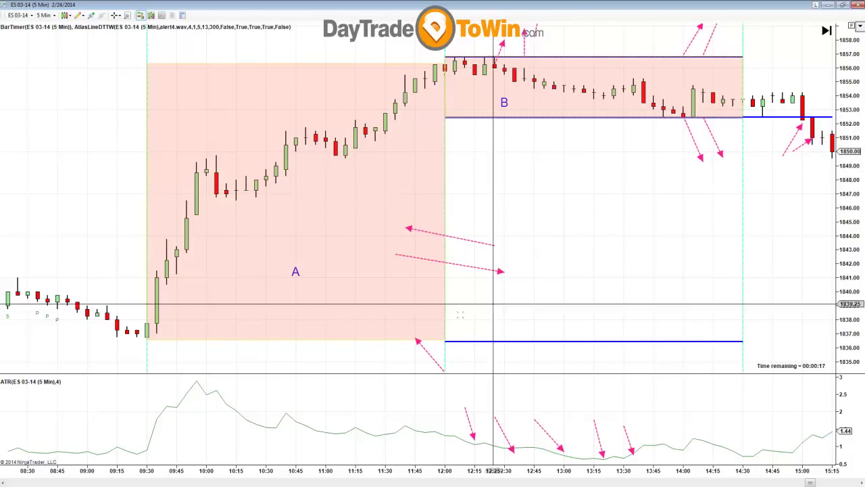
left_click_drag(629, 313, 424, 305)
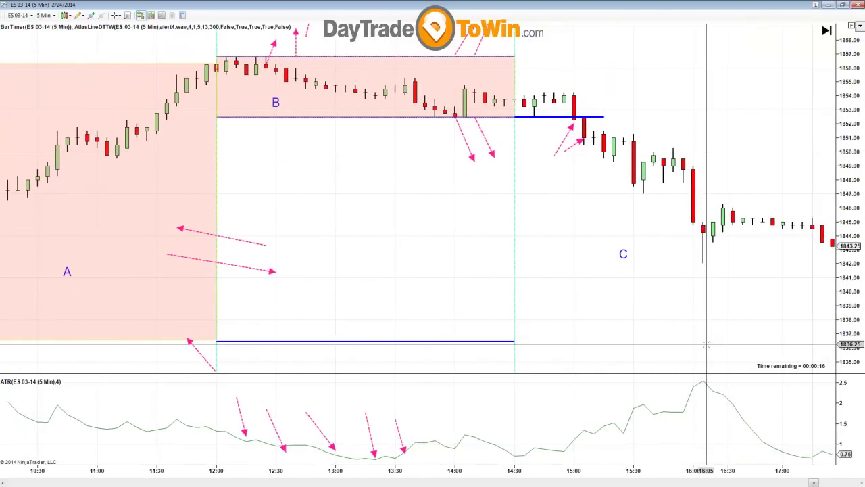
left_click_drag(398, 472, 428, 471)
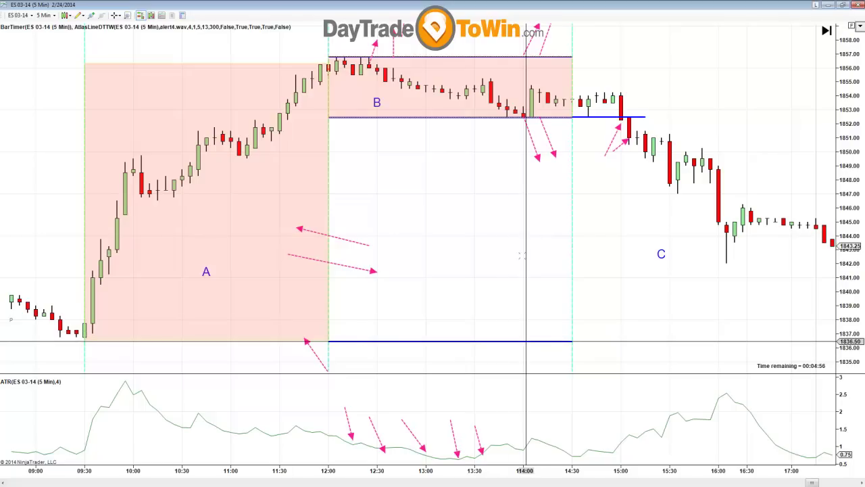
left_click(452, 56)
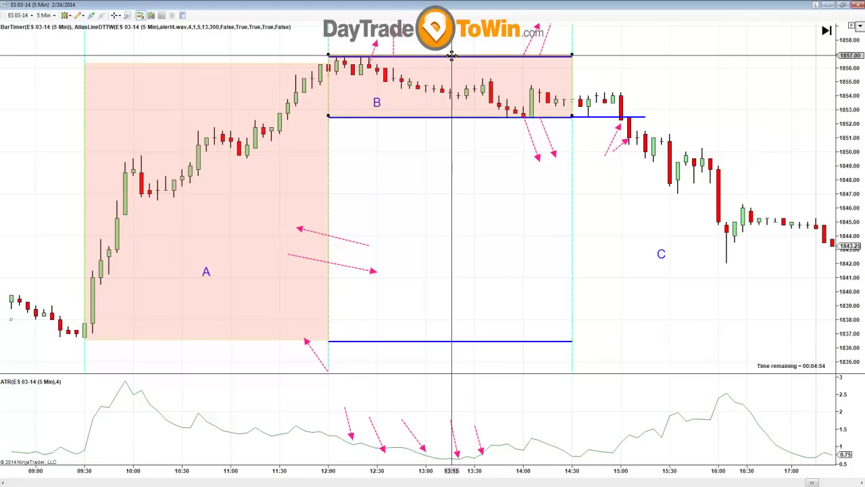
key("Delete")
left_click(451, 56)
key("Delete")
left_click(463, 116)
key("Delete")
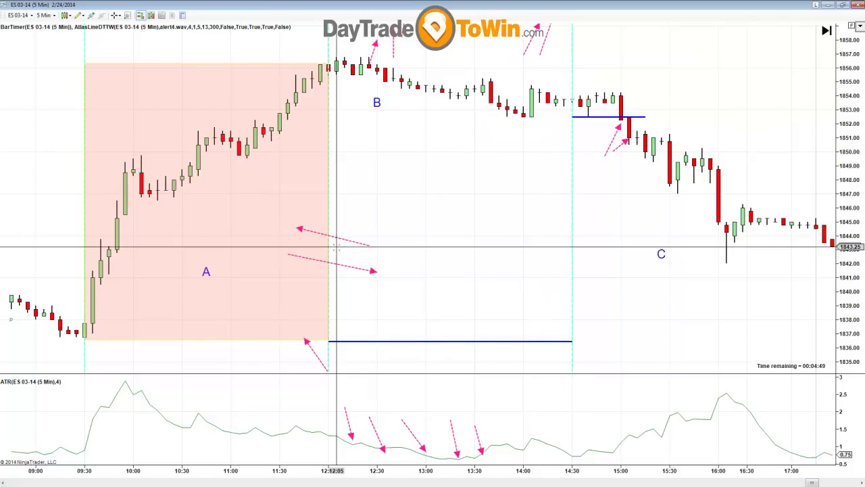
Move the right-pointing arrow from the 12:00 boundary onto zone B's candles and delete it.
left_click_drag(345, 265, 472, 114)
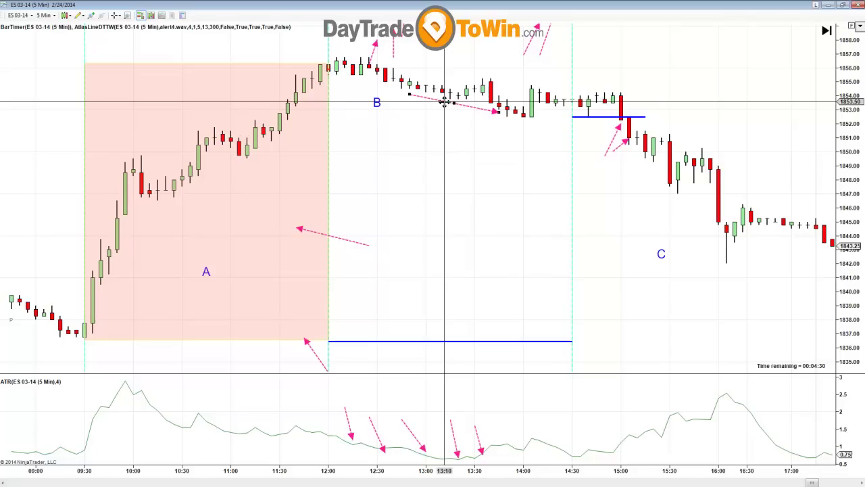
key("Delete")
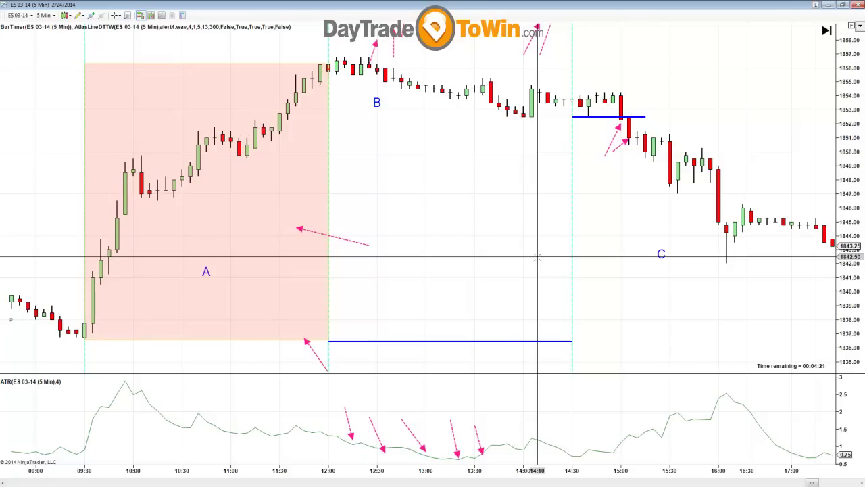
Add another AtlasLineDTTW indicator to the chart, with MarketOpen at 930.
right_click(491, 179)
left_click(513, 216)
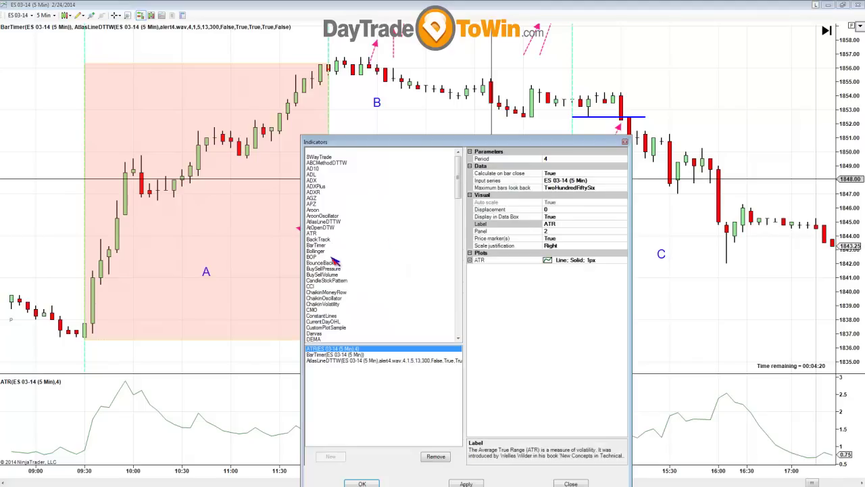
double_click(318, 224)
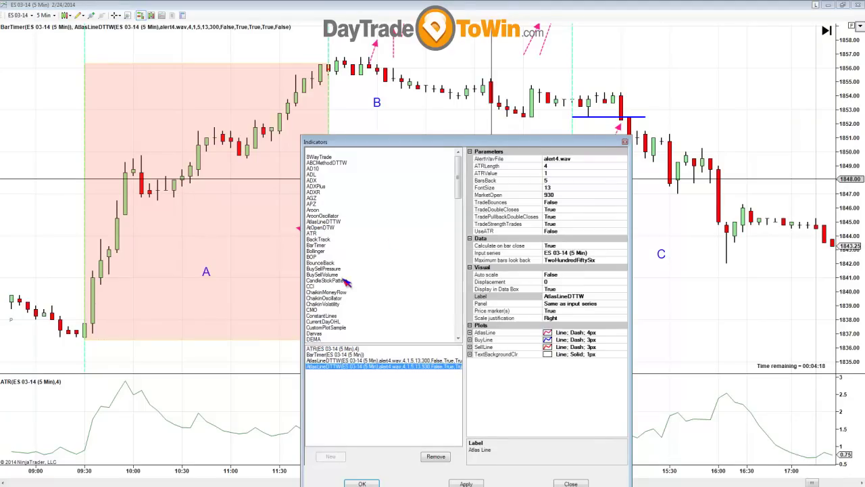
left_click(363, 484)
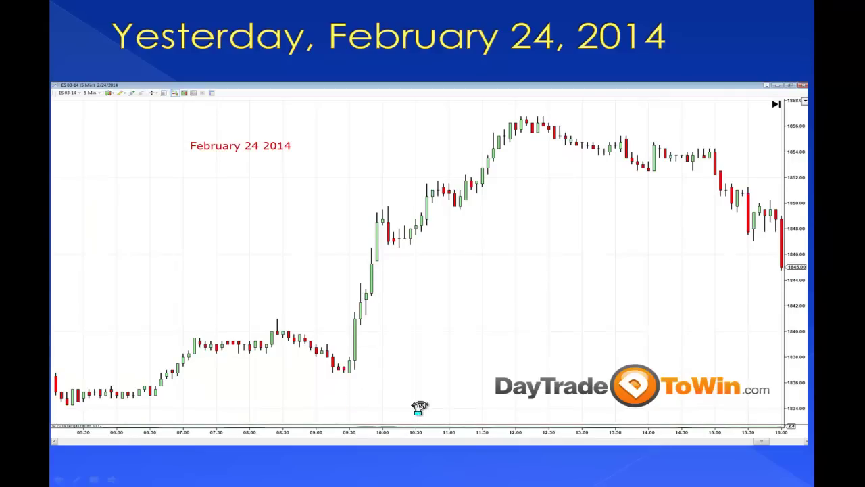
left_click(837, 484)
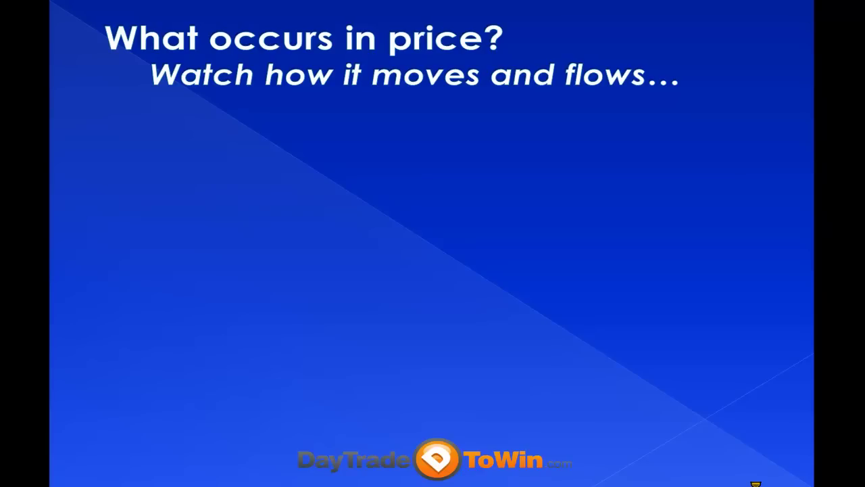
key("Right")
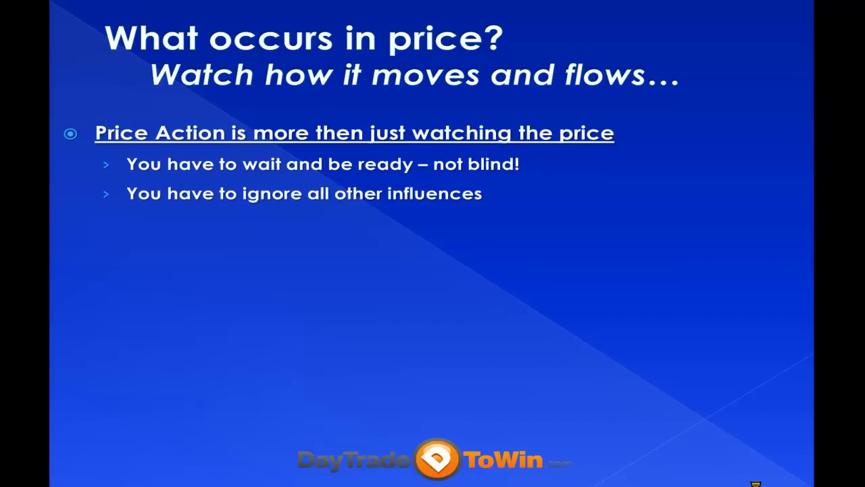